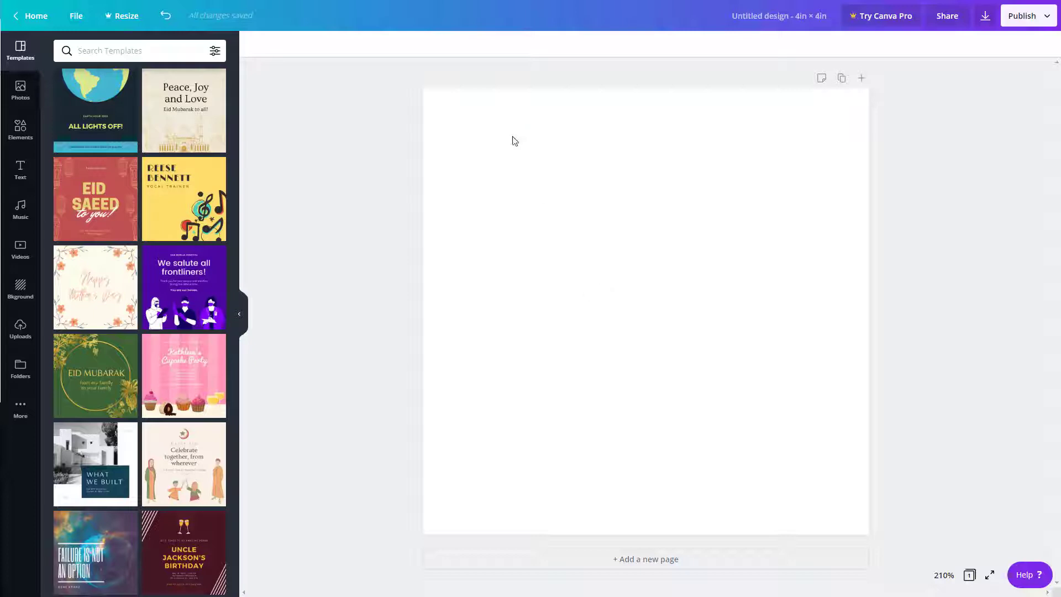
Add the free Funky Disco track from the Music library's YouTube section as the soundtrack.
{"action": "left_click", "coordinate": [28, 220]}
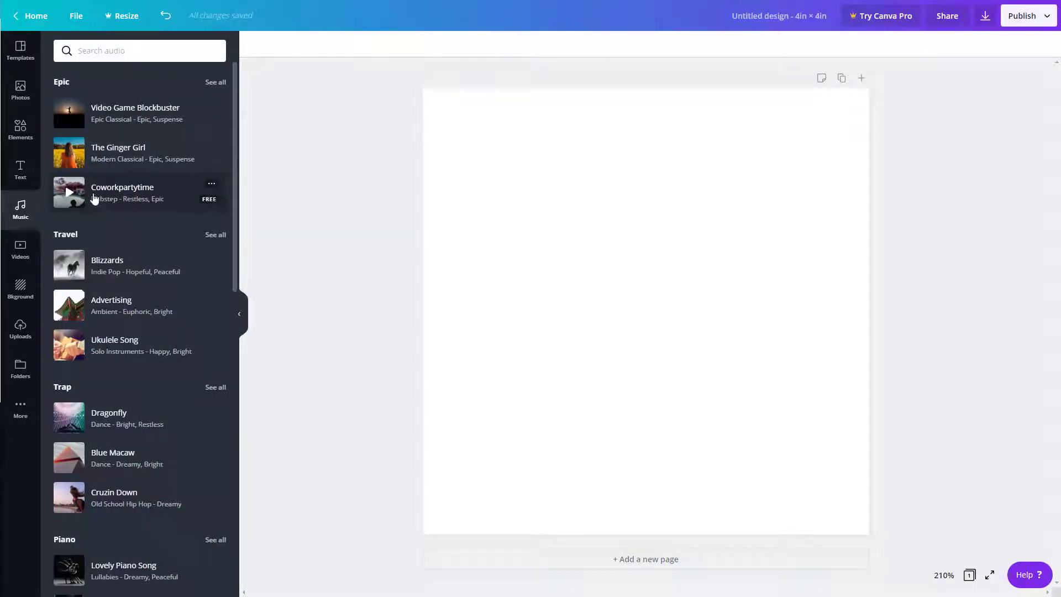
{"action": "scroll", "coordinate": [124, 238], "scroll_direction": "down", "scroll_amount": 8}
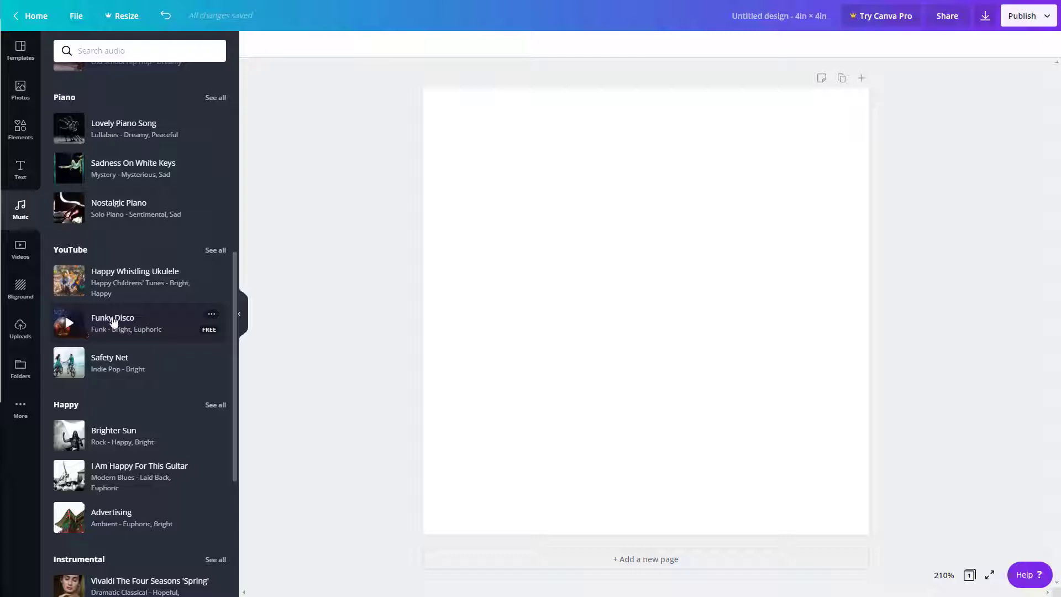
{"action": "left_click", "coordinate": [114, 322]}
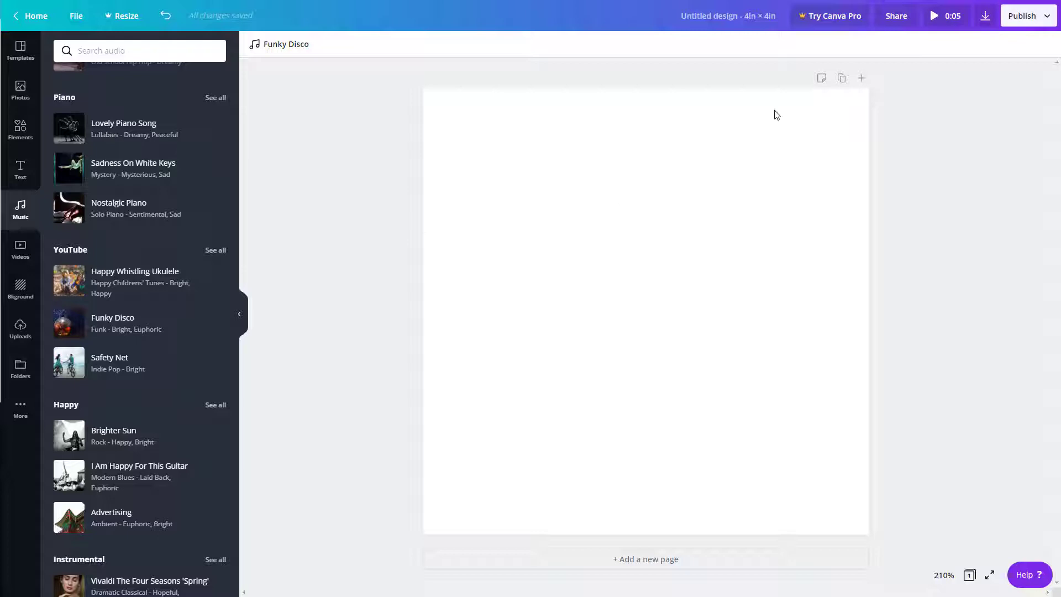
Add and delete a blank page, then play a full-screen preview with Funky Disco.
{"action": "left_click", "coordinate": [661, 560]}
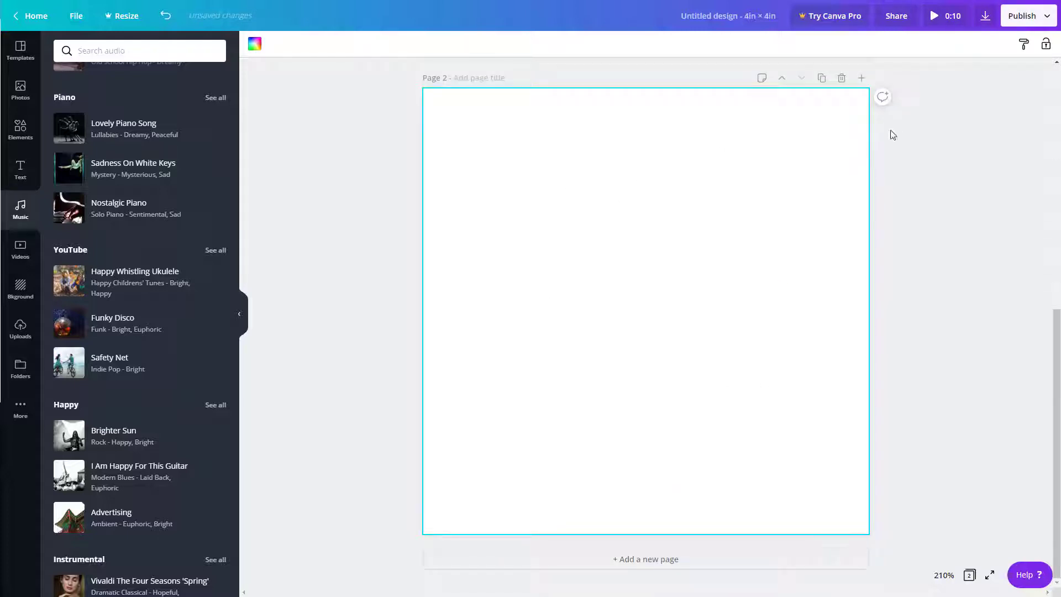
{"action": "left_click", "coordinate": [843, 78]}
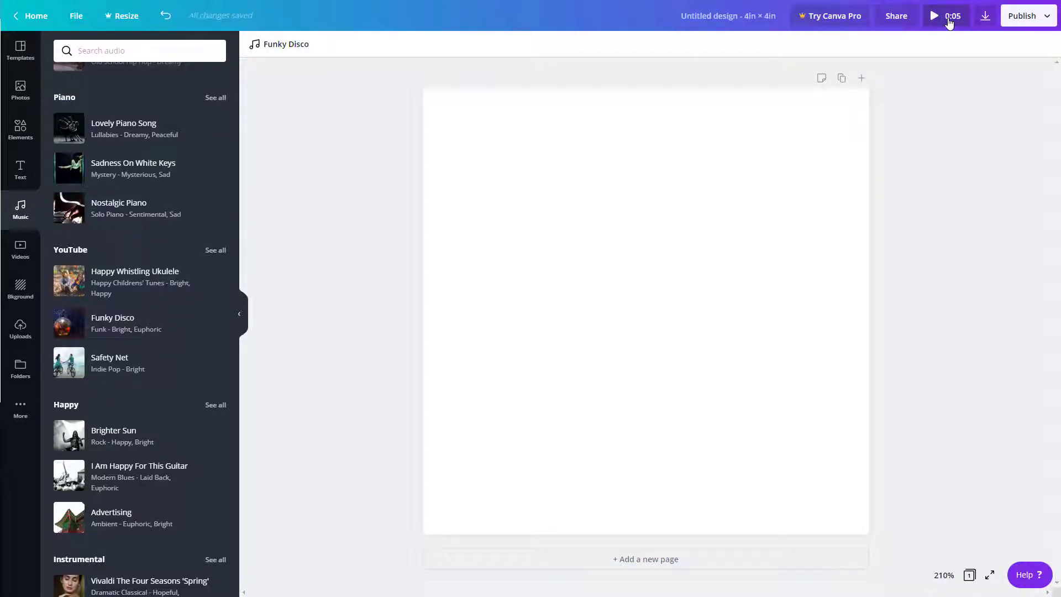
{"action": "left_click", "coordinate": [949, 23]}
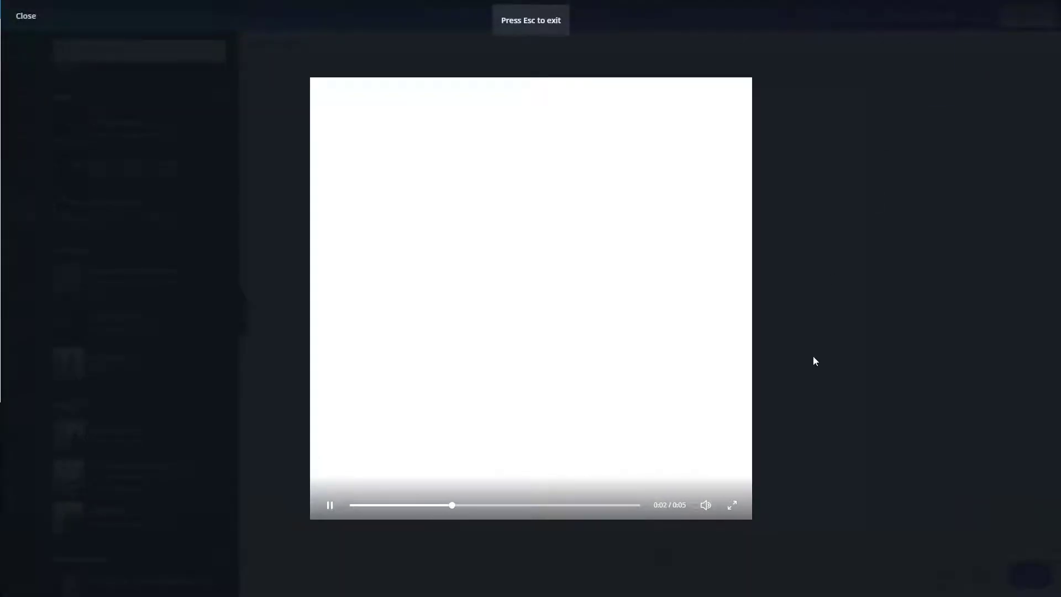
{"action": "key", "text": "Escape"}
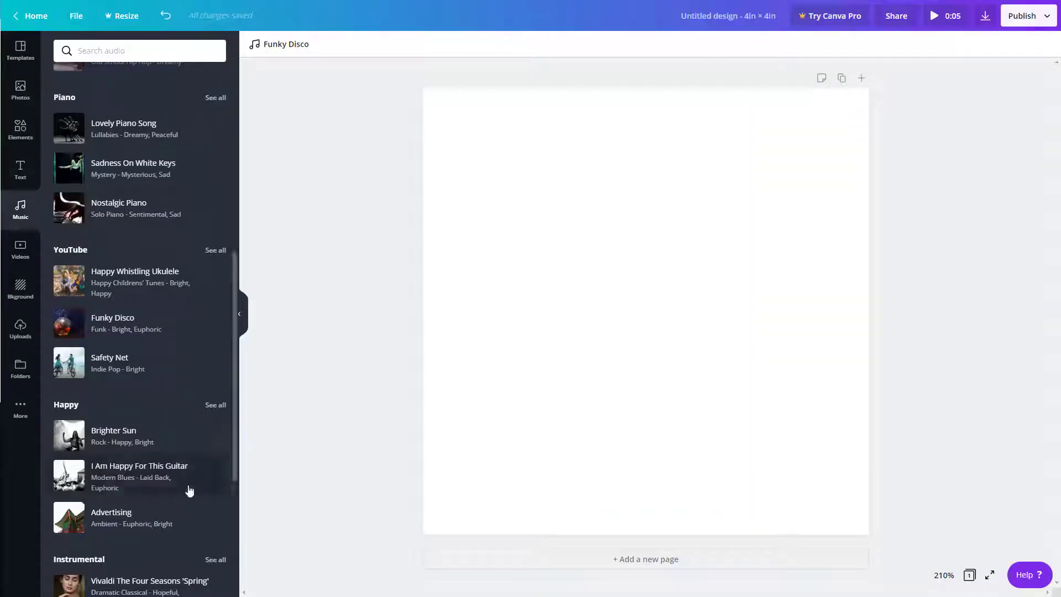
{"action": "left_click", "coordinate": [20, 130]}
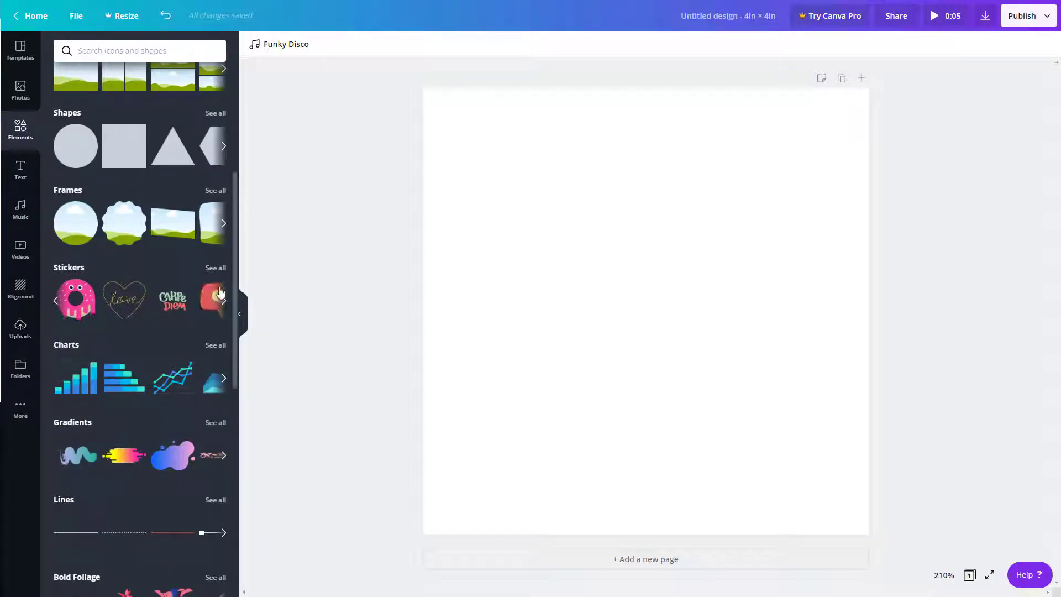
Place the Santa-hat bear sticker from all stickers on page 1 and add page 2.
{"action": "left_click", "coordinate": [219, 270]}
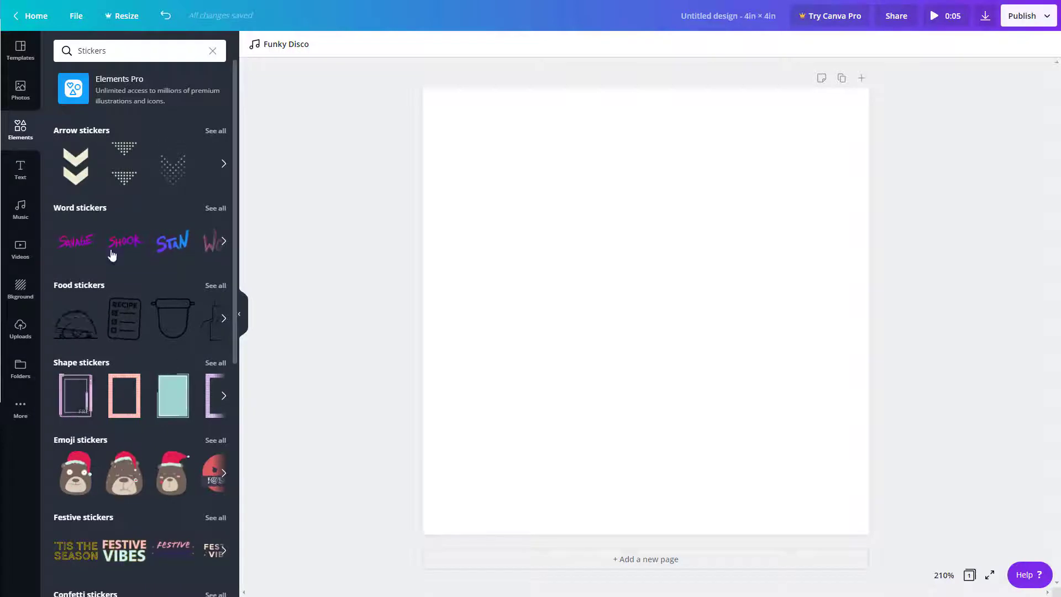
{"action": "left_click_drag", "start_coordinate": [75, 474], "coordinate": [535, 171]}
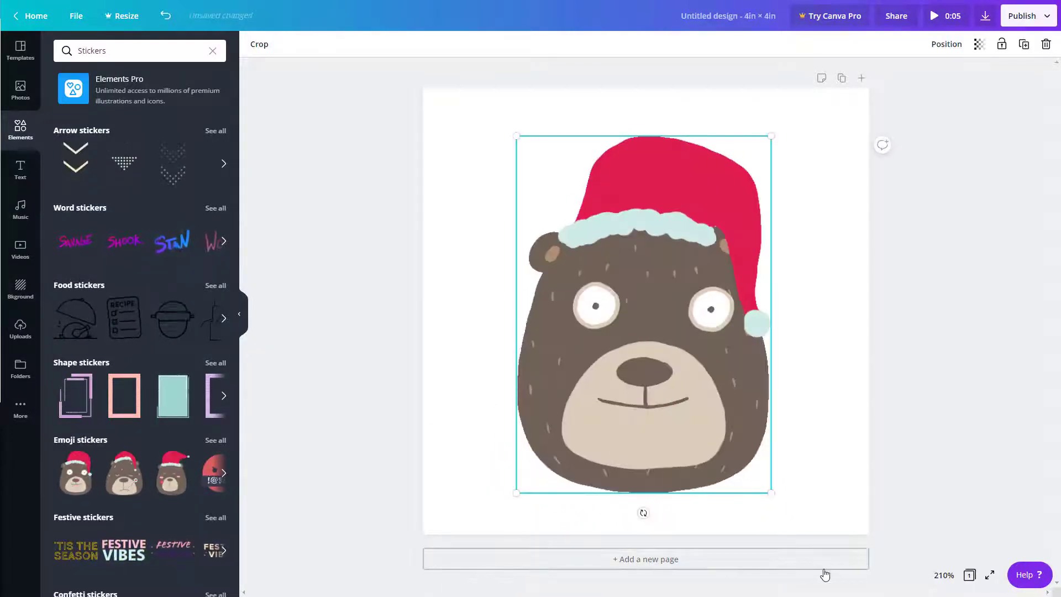
{"action": "left_click", "coordinate": [716, 562]}
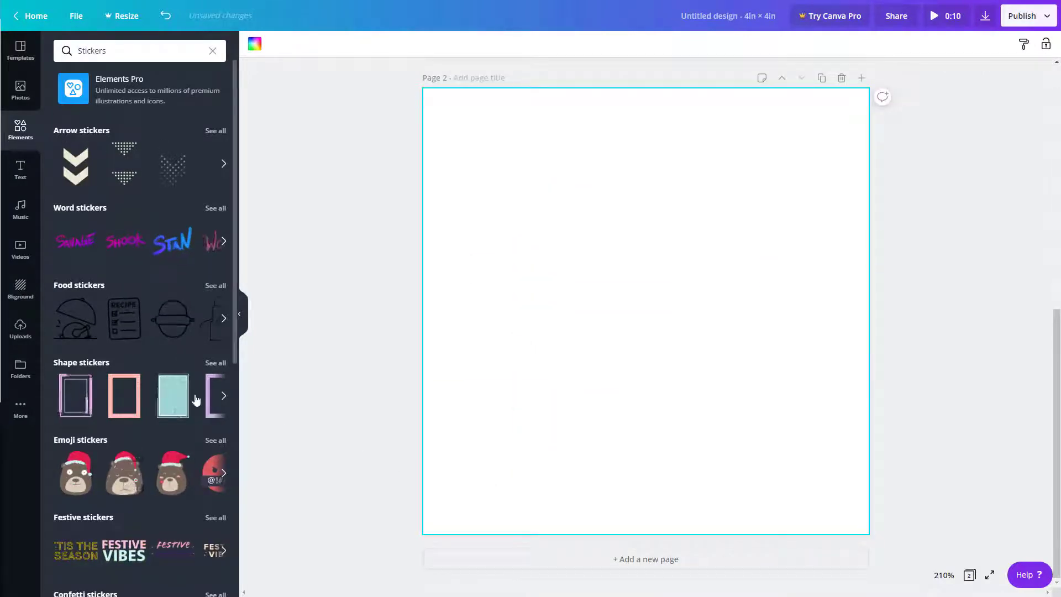
Put the STAN word sticker on page 2 with a smaller pink ice-cream cone beneath it.
{"action": "left_click_drag", "start_coordinate": [173, 241], "coordinate": [467, 151]}
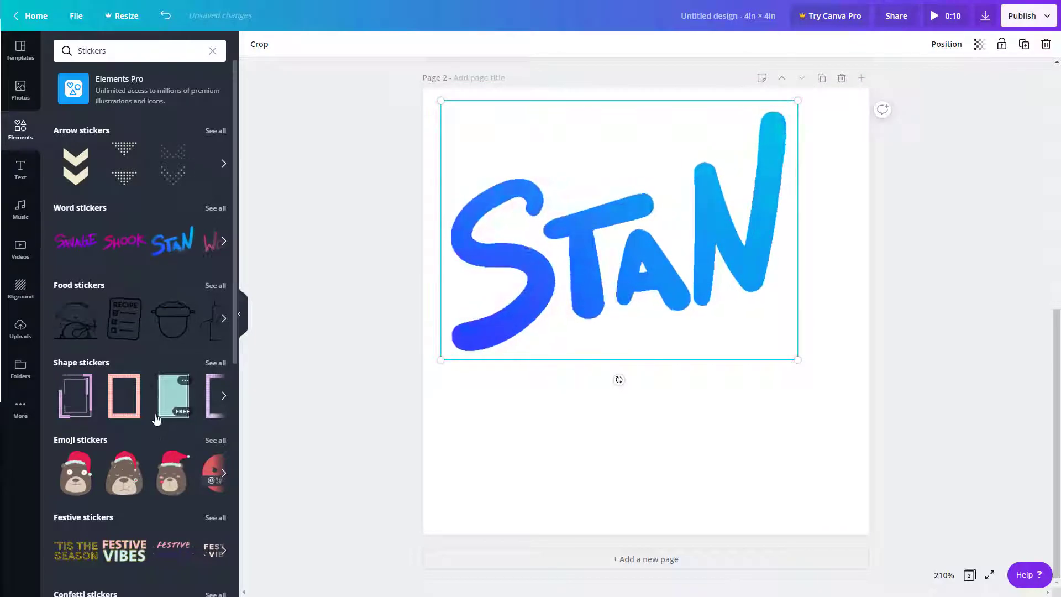
{"action": "scroll", "coordinate": [119, 410], "scroll_direction": "down", "scroll_amount": 7}
{"action": "left_click", "coordinate": [81, 402]}
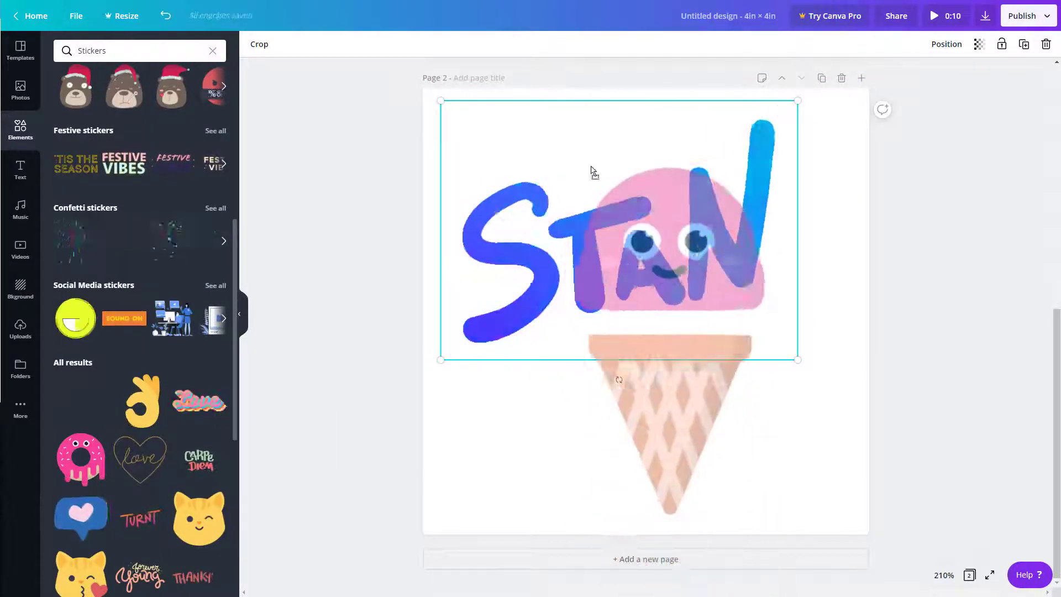
{"action": "left_click_drag", "start_coordinate": [757, 170], "coordinate": [692, 296]}
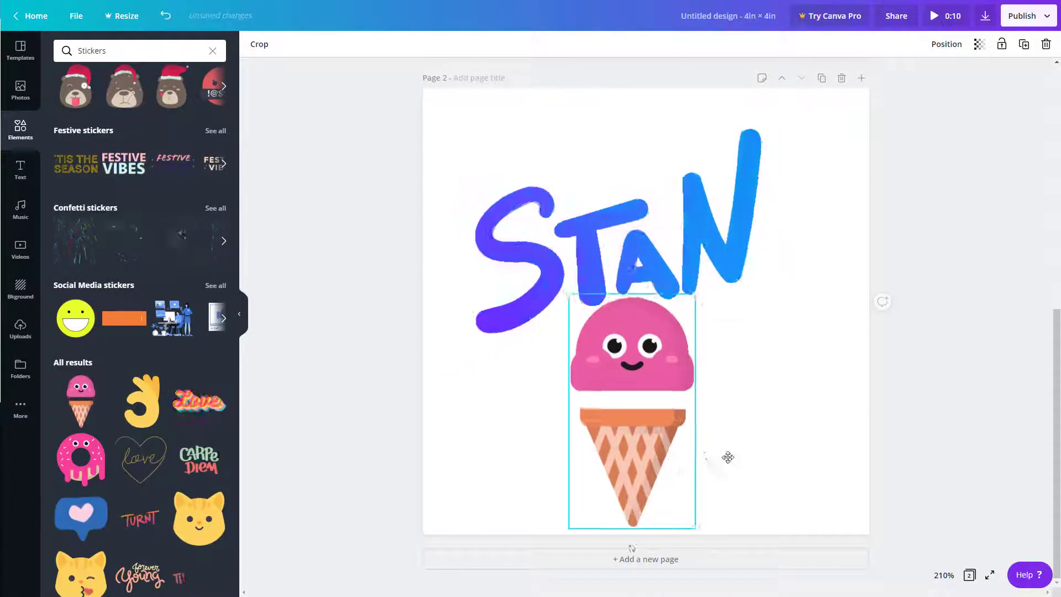
{"action": "left_click_drag", "start_coordinate": [623, 480], "coordinate": [781, 445]}
Add page 3 with the heart speech-bubble sticker and confetti placed over it.
{"action": "left_click", "coordinate": [646, 559]}
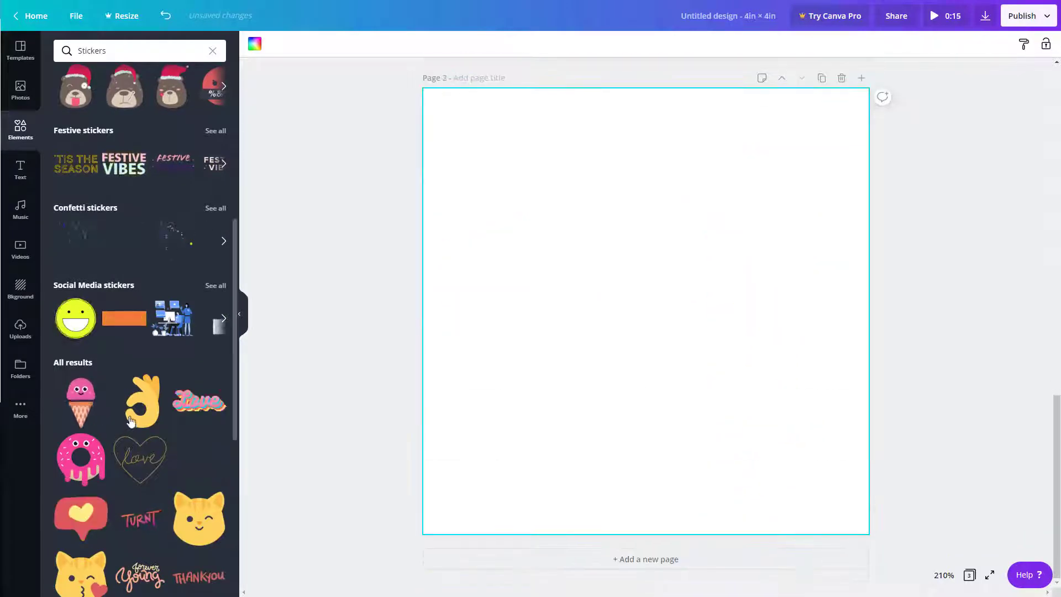
{"action": "left_click", "coordinate": [81, 518]}
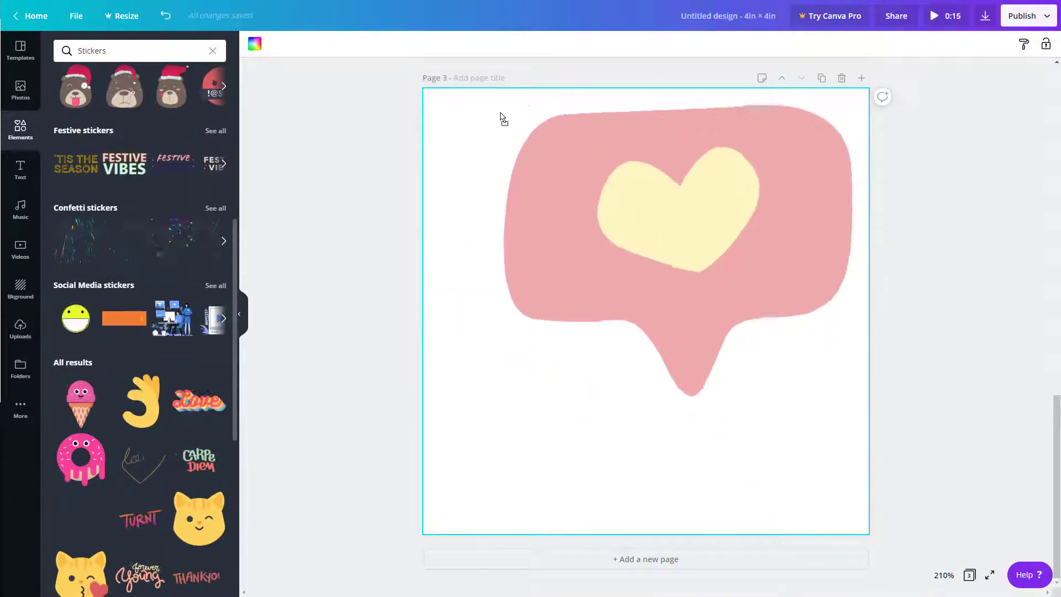
{"action": "left_click_drag", "start_coordinate": [173, 244], "coordinate": [661, 346]}
{"action": "left_click_drag", "start_coordinate": [735, 407], "coordinate": [522, 233]}
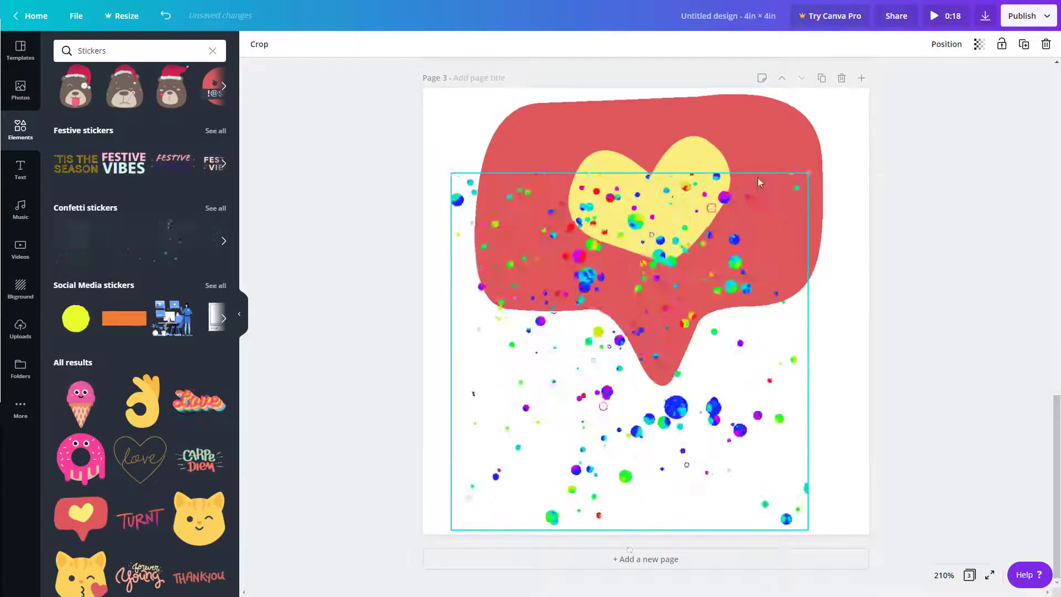
Bring the heart bubble in front of the confetti, nudge it lower, and move its page up.
{"action": "left_click", "coordinate": [782, 125]}
{"action": "right_click", "coordinate": [781, 125]}
{"action": "left_click", "coordinate": [796, 283]}
{"action": "left_click_drag", "start_coordinate": [713, 245], "coordinate": [742, 252]}
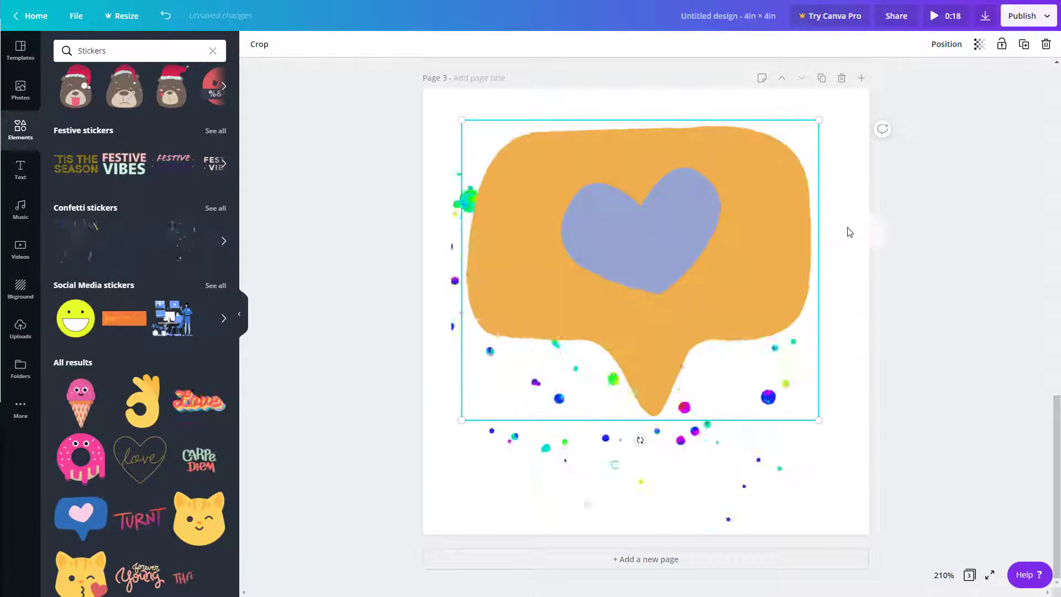
{"action": "left_click", "coordinate": [882, 248]}
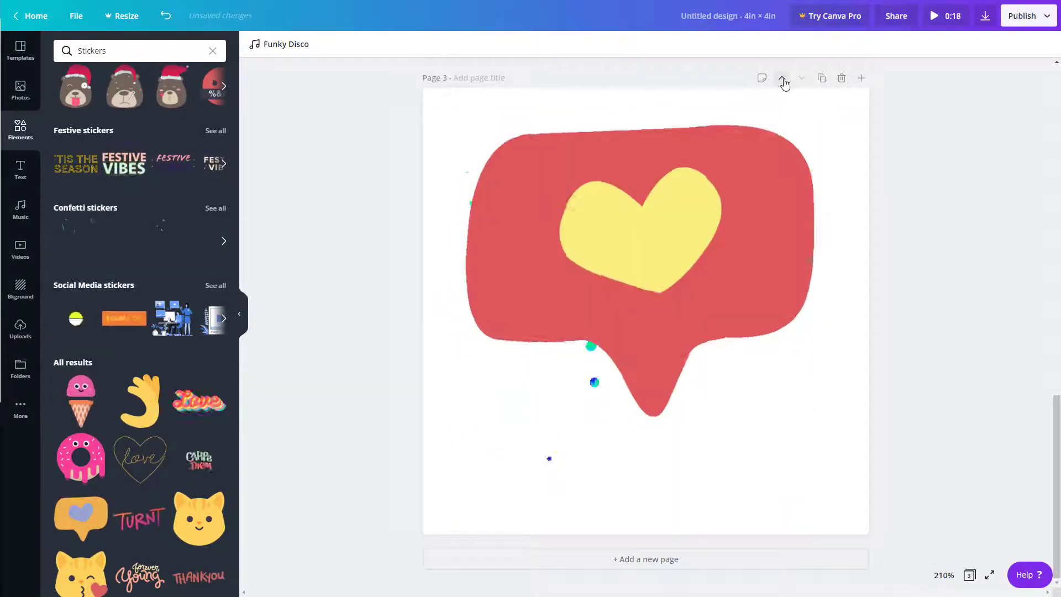
{"action": "left_click", "coordinate": [783, 78]}
{"action": "left_click", "coordinate": [801, 78]}
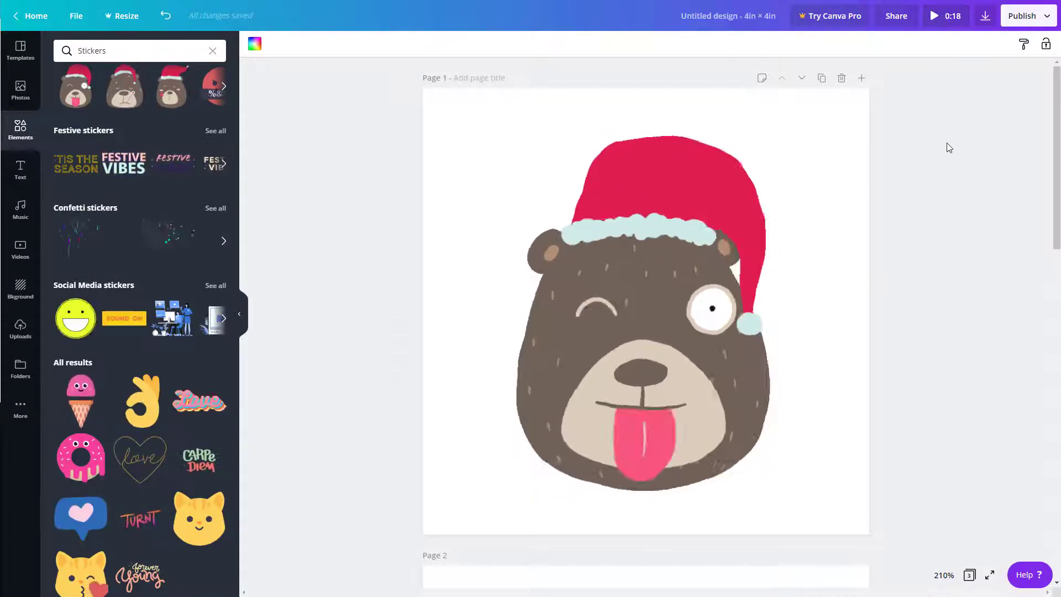
{"action": "left_click", "coordinate": [294, 97]}
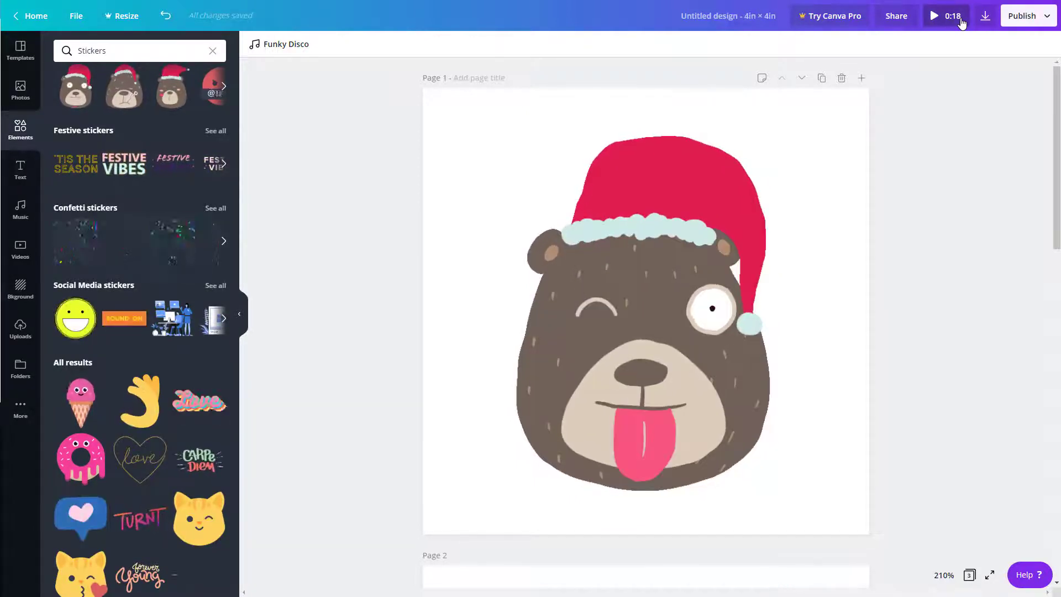
{"action": "left_click", "coordinate": [960, 20]}
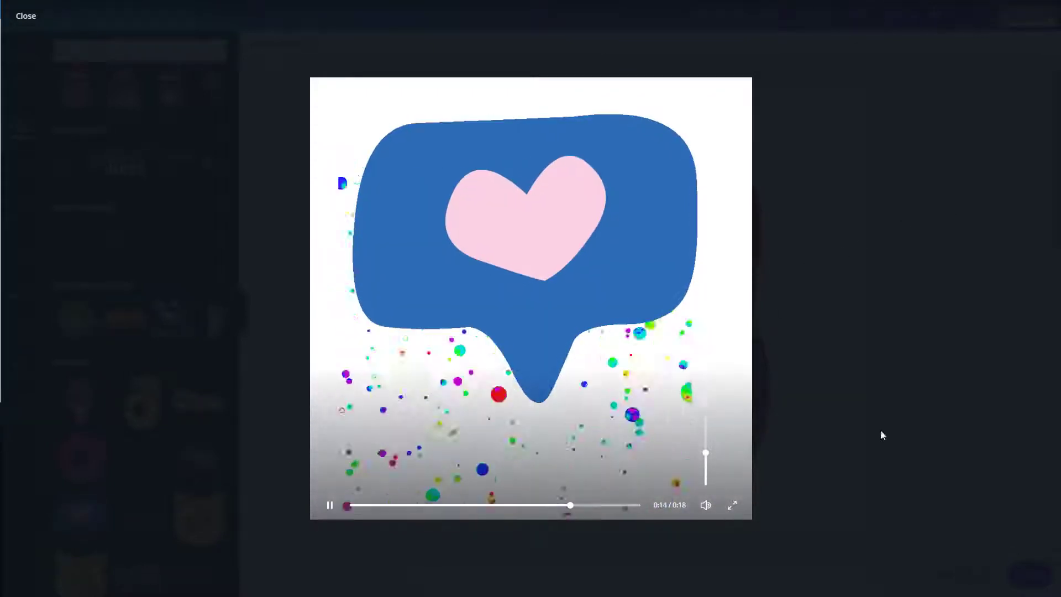
{"action": "left_click", "coordinate": [818, 474]}
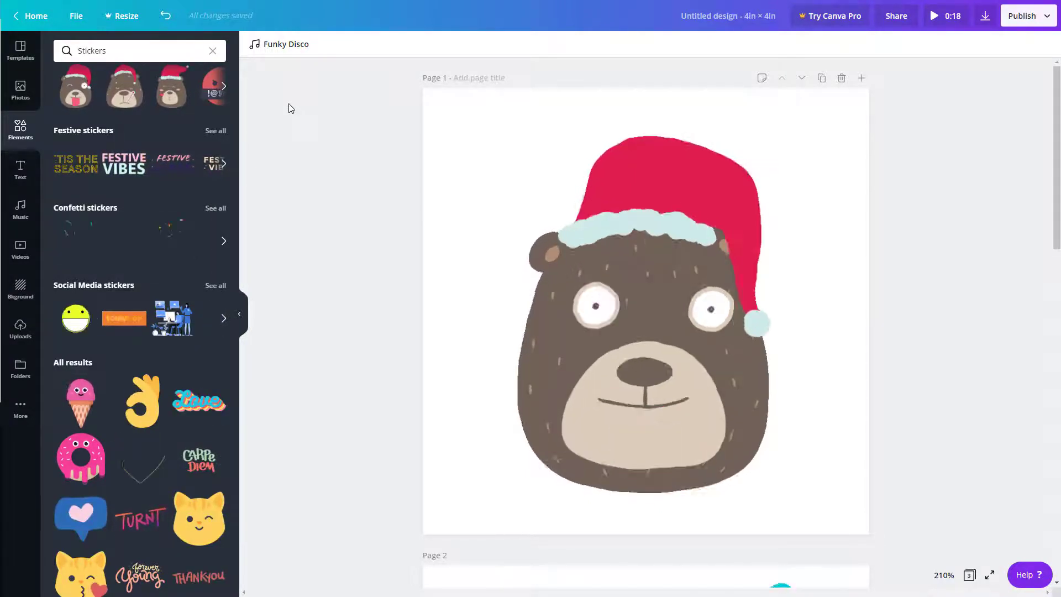
Shift the Funky Disco soundtrack so it starts around the 1:20 mark of the track.
{"action": "left_click", "coordinate": [278, 49]}
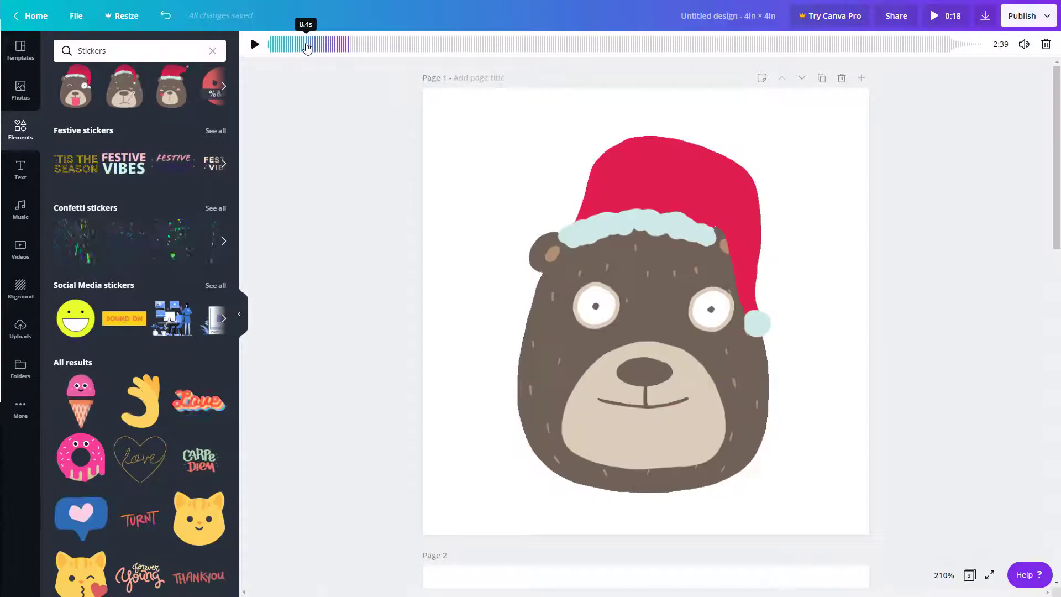
{"action": "left_click_drag", "start_coordinate": [310, 47], "coordinate": [668, 53]}
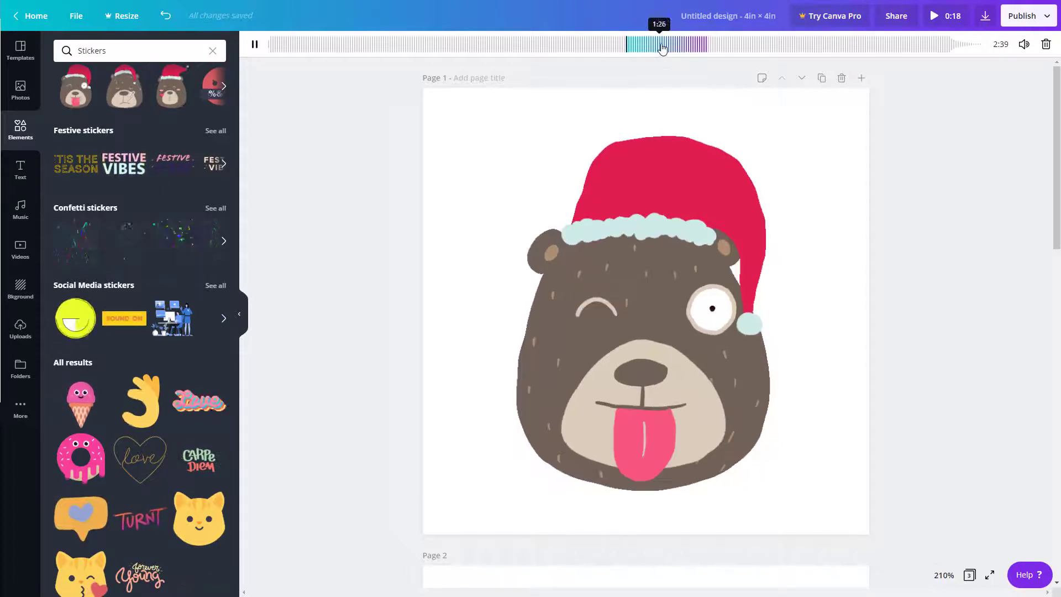
{"action": "mouse_move", "coordinate": [639, 44]}
{"action": "left_mouse_down"}
{"action": "mouse_move", "coordinate": [492, 48]}
{"action": "mouse_move", "coordinate": [633, 52]}
{"action": "left_mouse_up"}
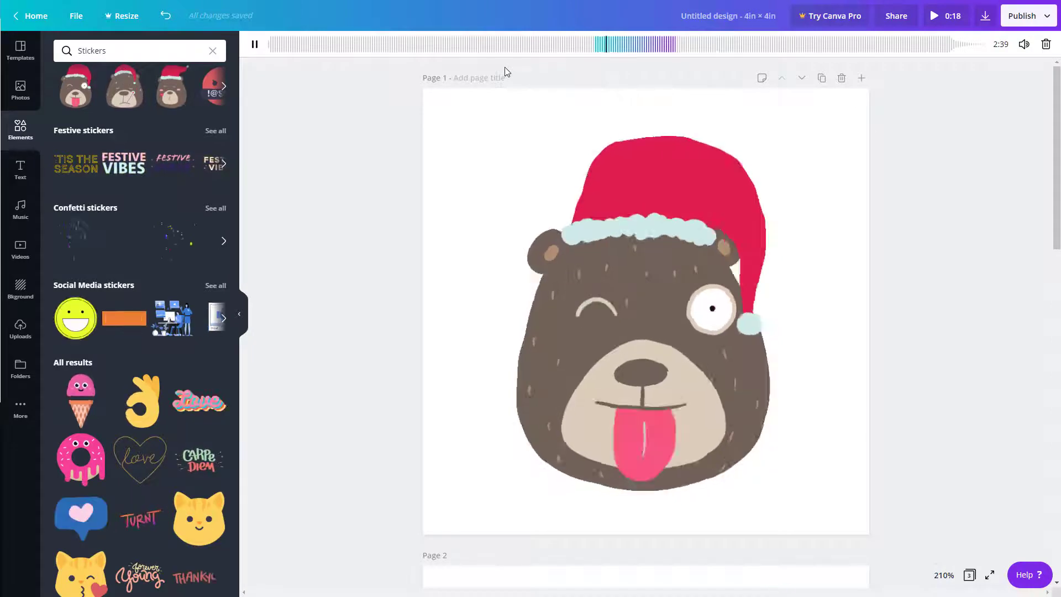
{"action": "left_click", "coordinate": [898, 141]}
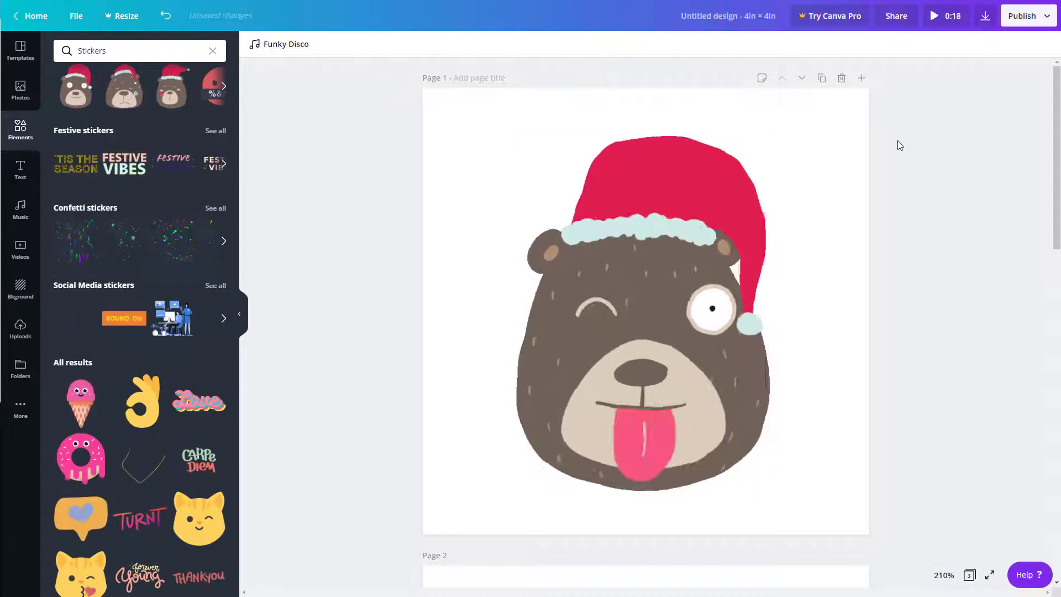
{"action": "left_click", "coordinate": [954, 20]}
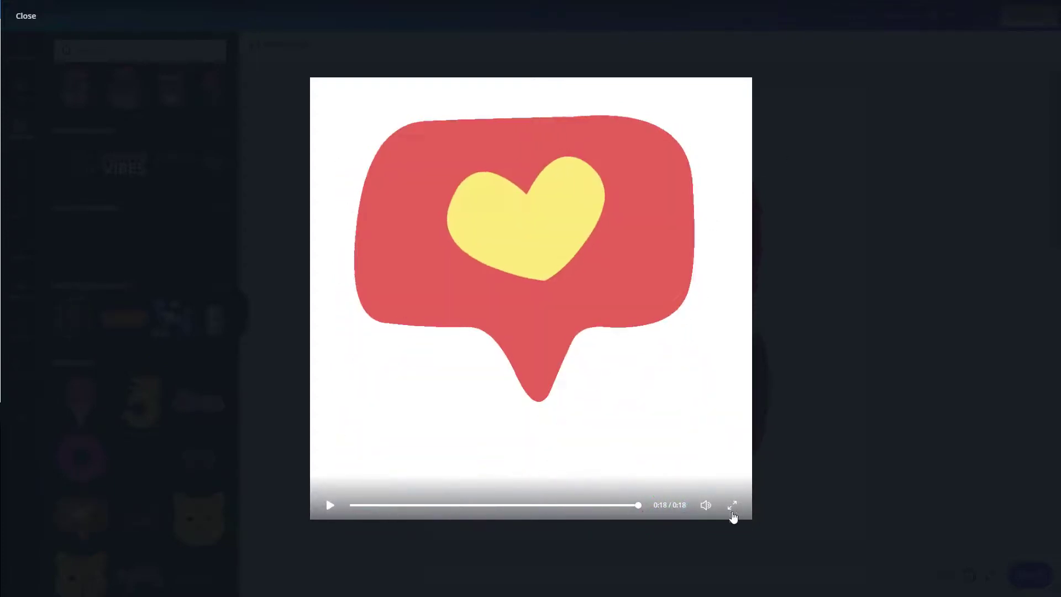
{"action": "left_click", "coordinate": [834, 449]}
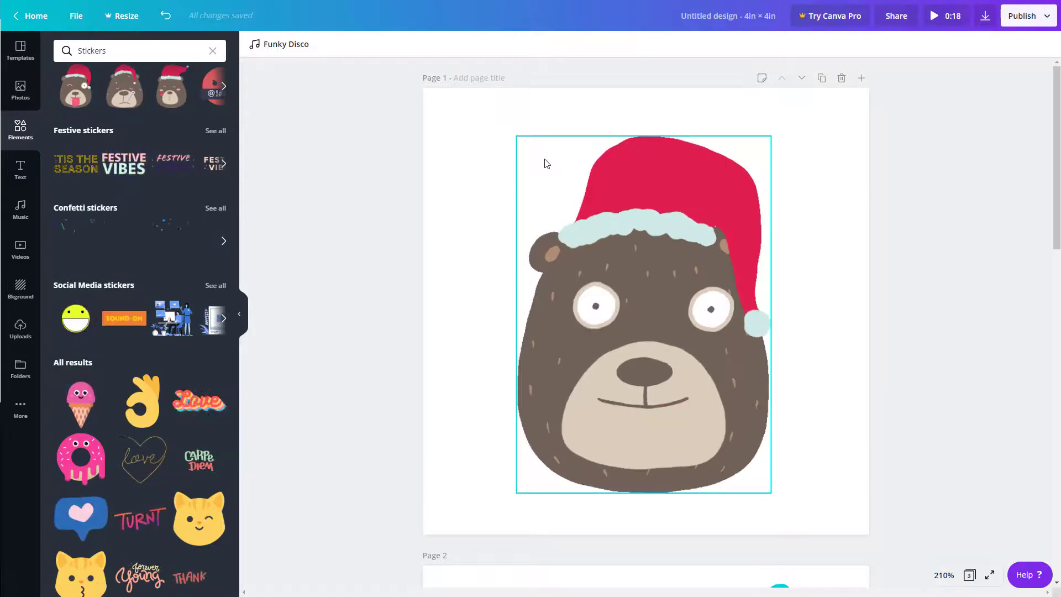
Rerun the recent "happy" search in the music library, listing Brighter Sun first.
{"action": "left_click", "coordinate": [346, 160]}
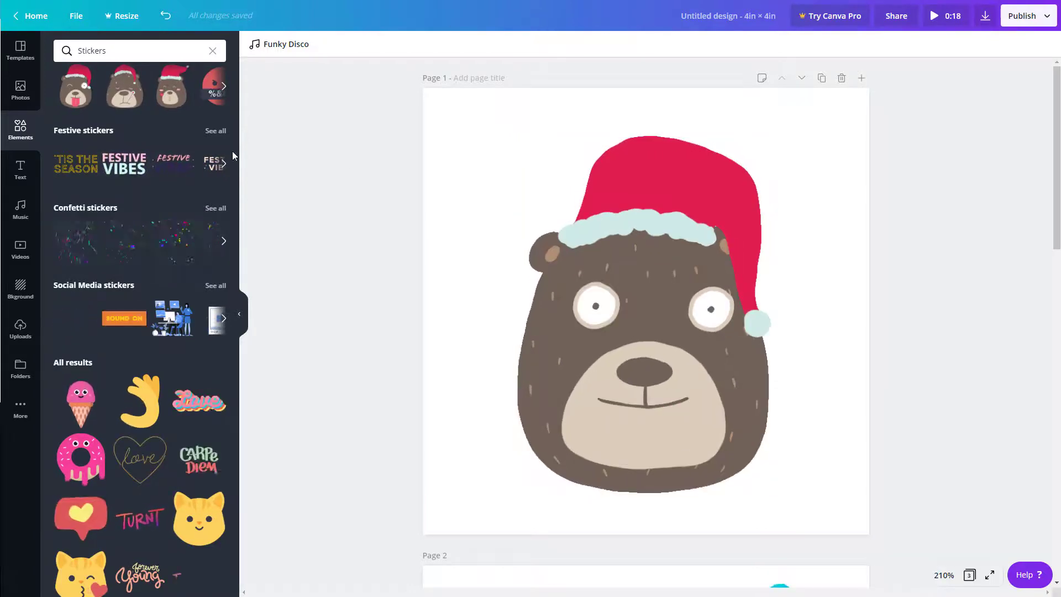
{"action": "left_click", "coordinate": [21, 211]}
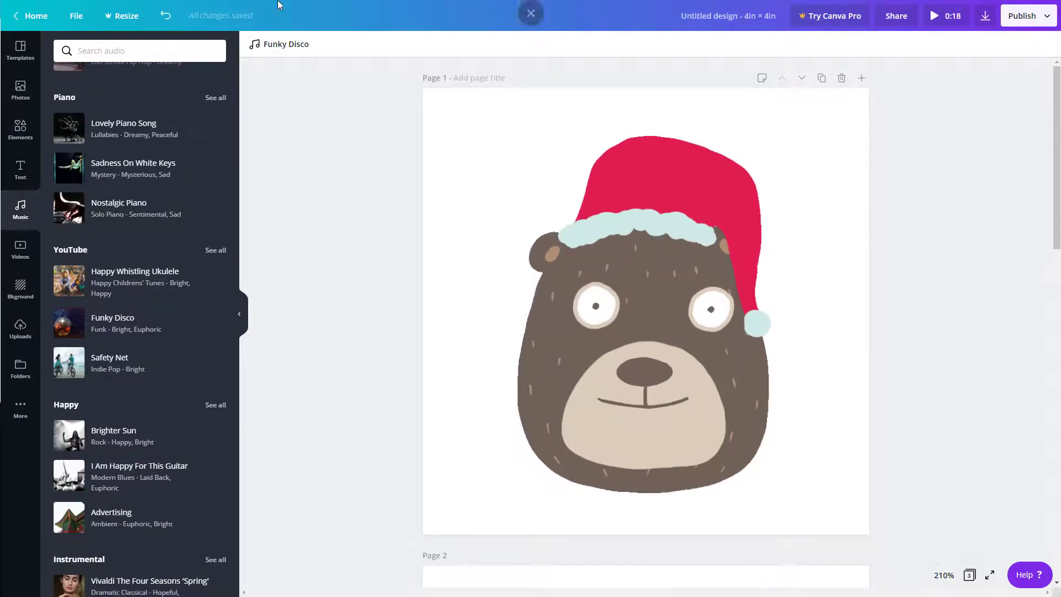
{"action": "left_click", "coordinate": [161, 44]}
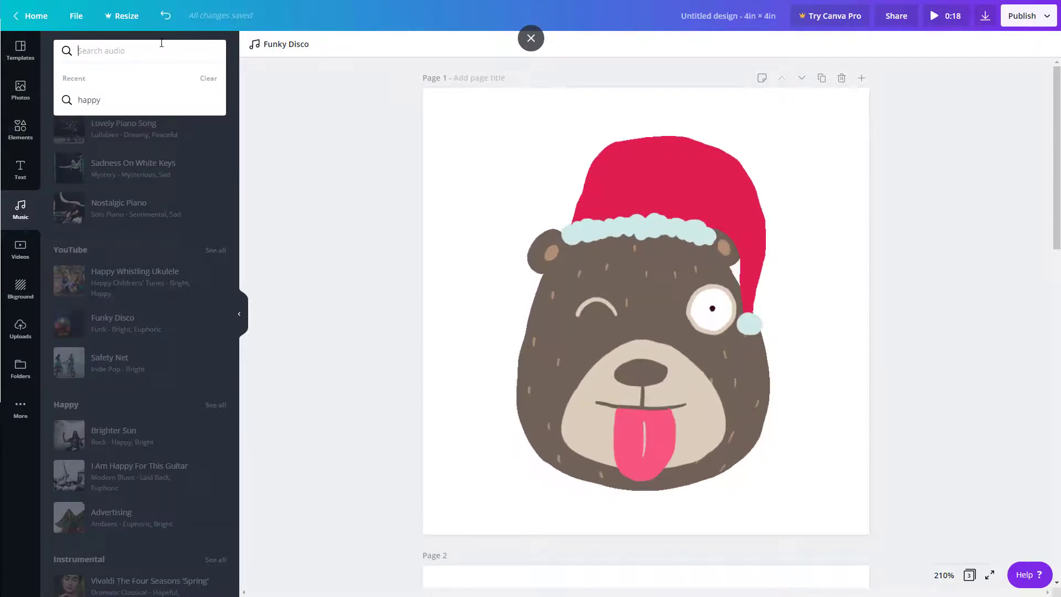
{"action": "left_click", "coordinate": [104, 100]}
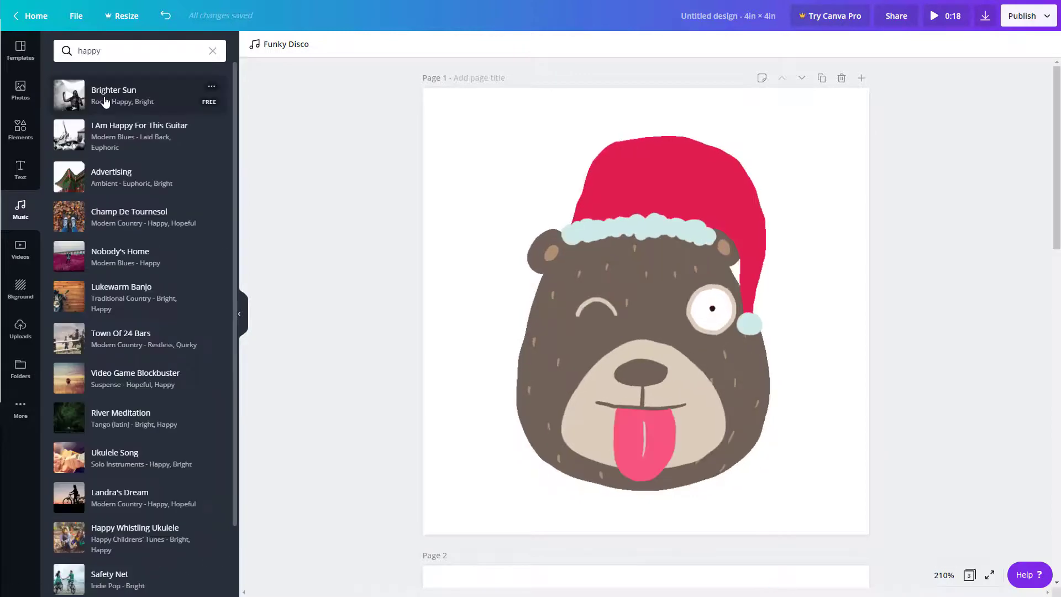